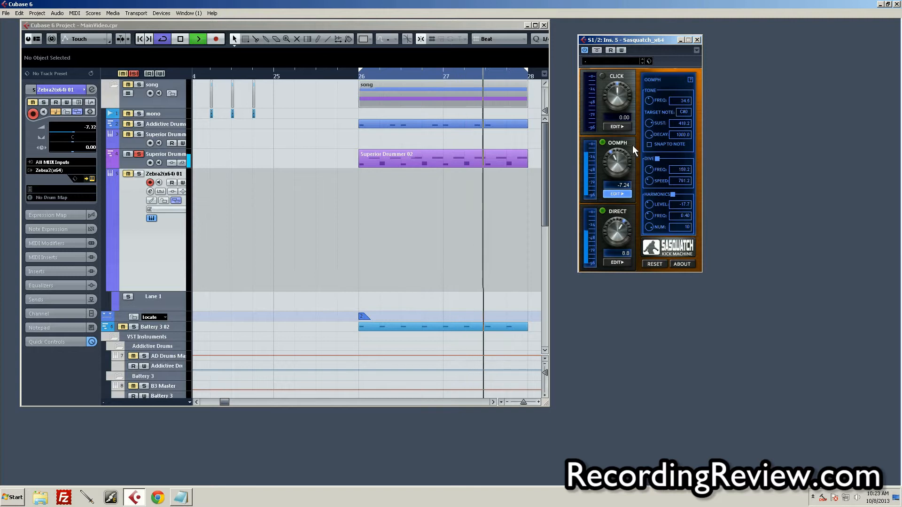
Enable the Click section of the Sasquatch plug-in, then open the Direct section's settings and play the loop briefly
key("space")
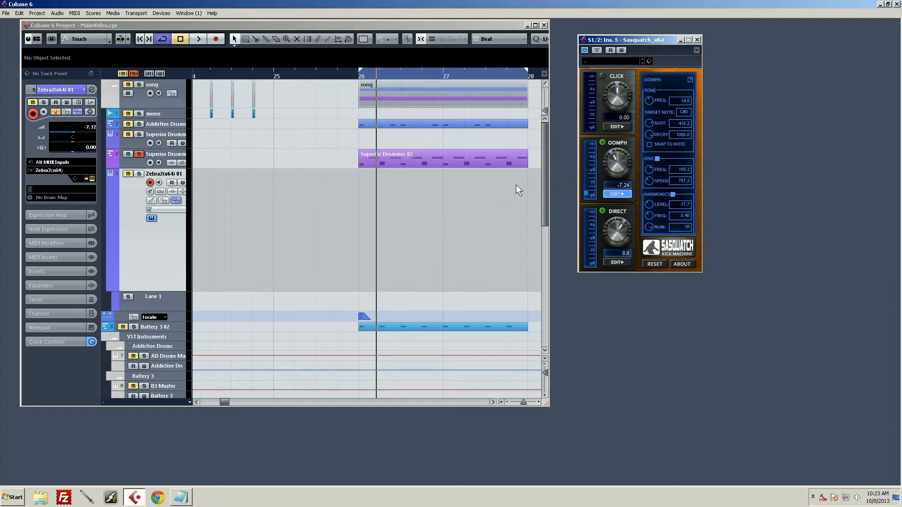
left_click(602, 75)
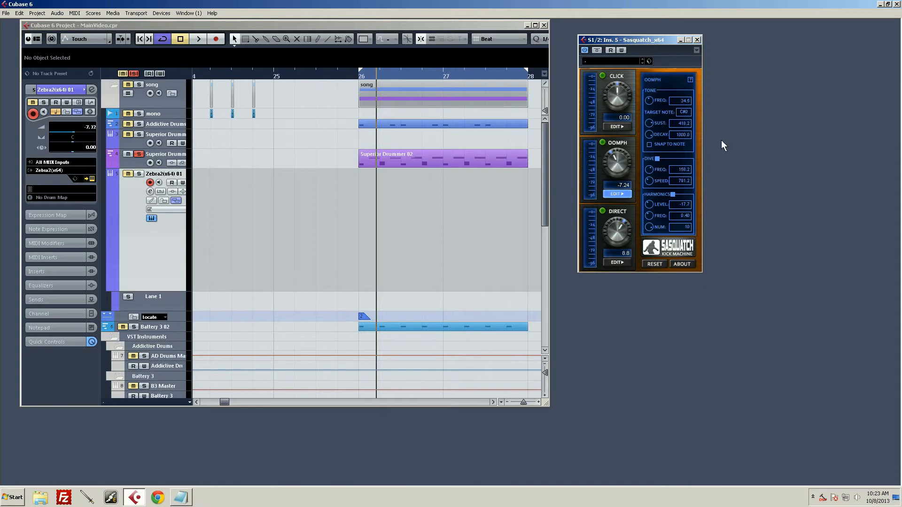
left_click(617, 262)
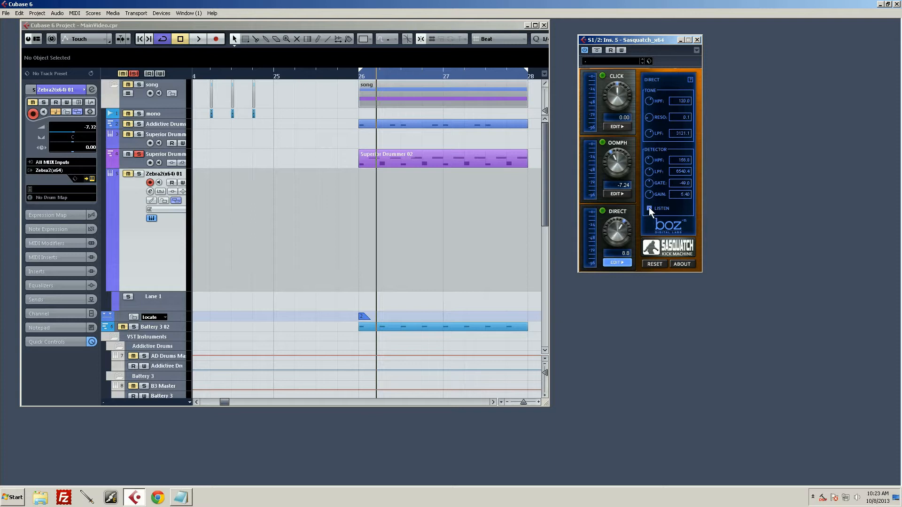
key("space")
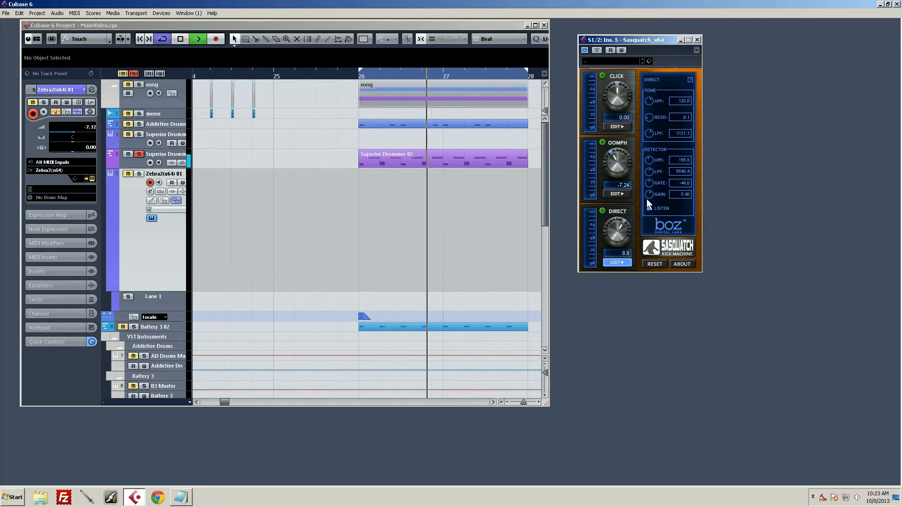
key("space")
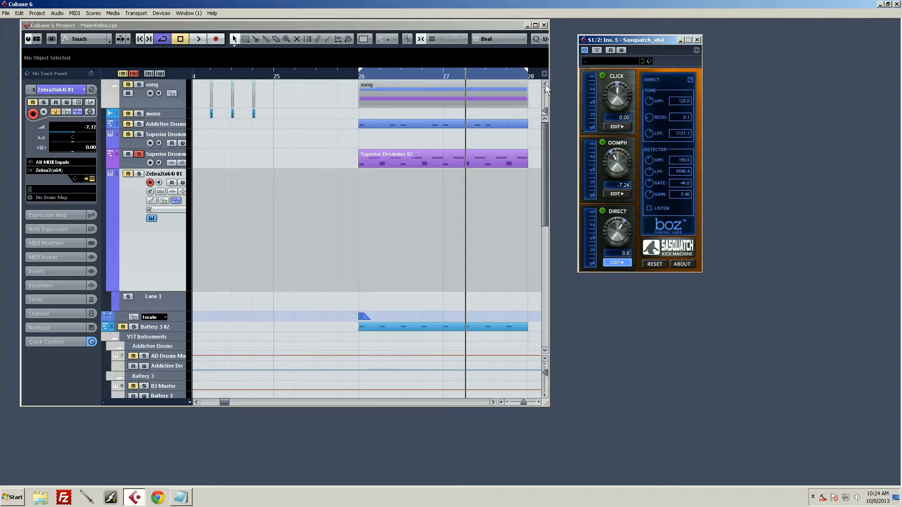
Play the loop with all three sections enabled and open the Click section's settings
key("space")
left_click(617, 126)
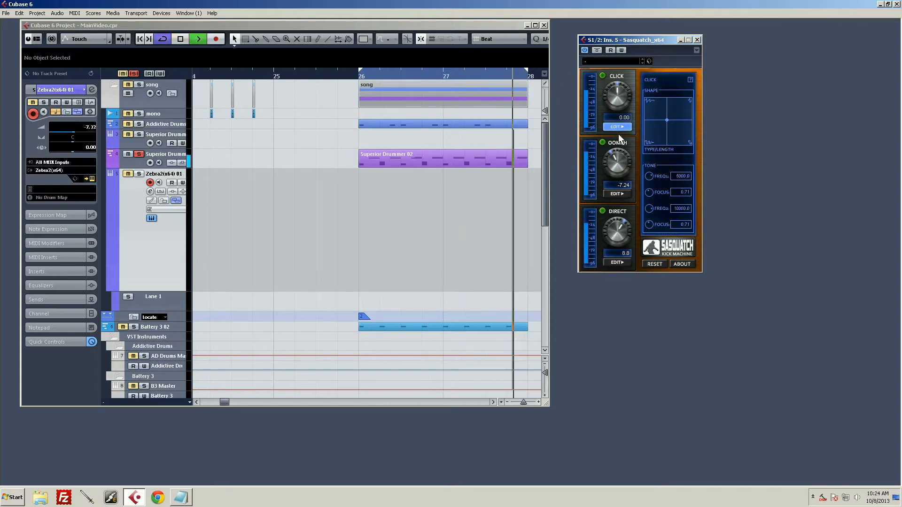
key("space")
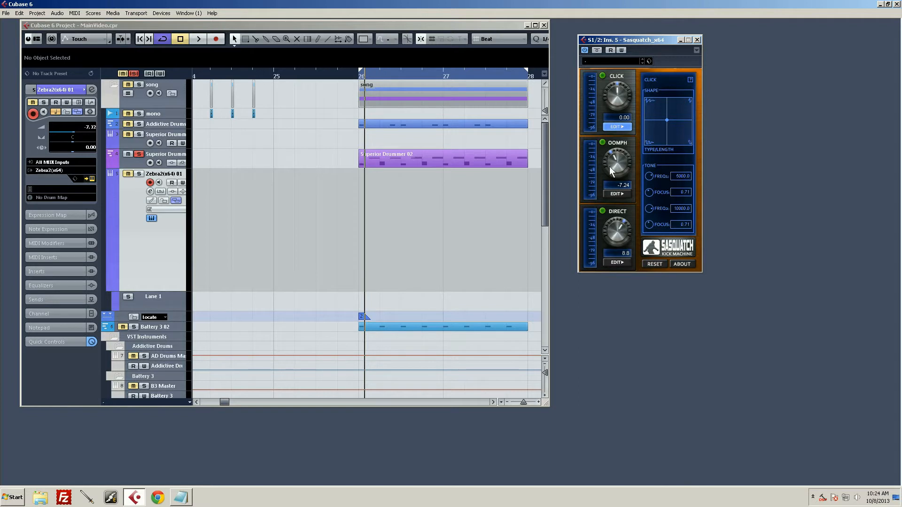
Switch off the Direct and Oomph sections and play the loop to hear only the Click
left_click(602, 211)
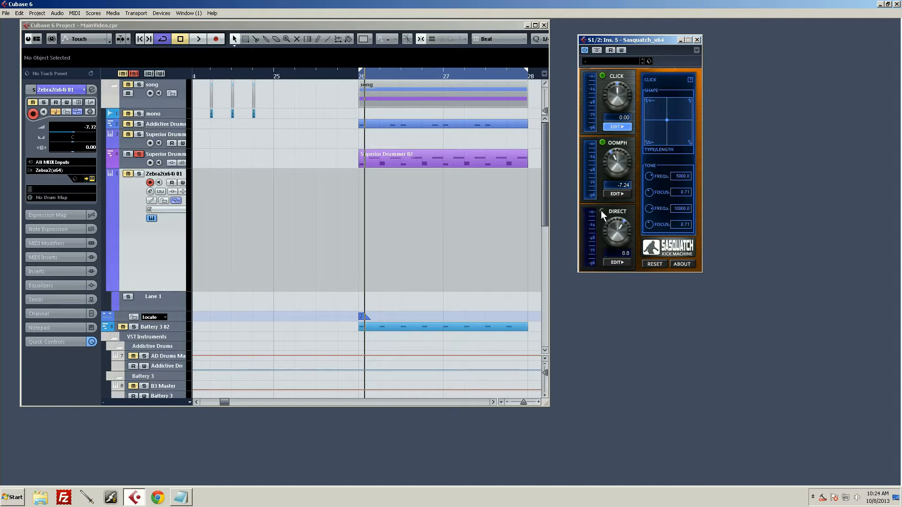
left_click(602, 143)
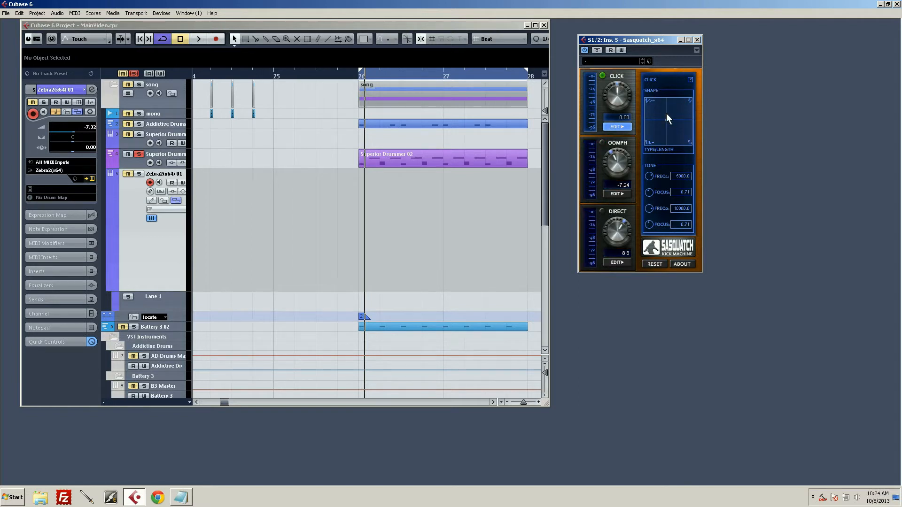
key("space")
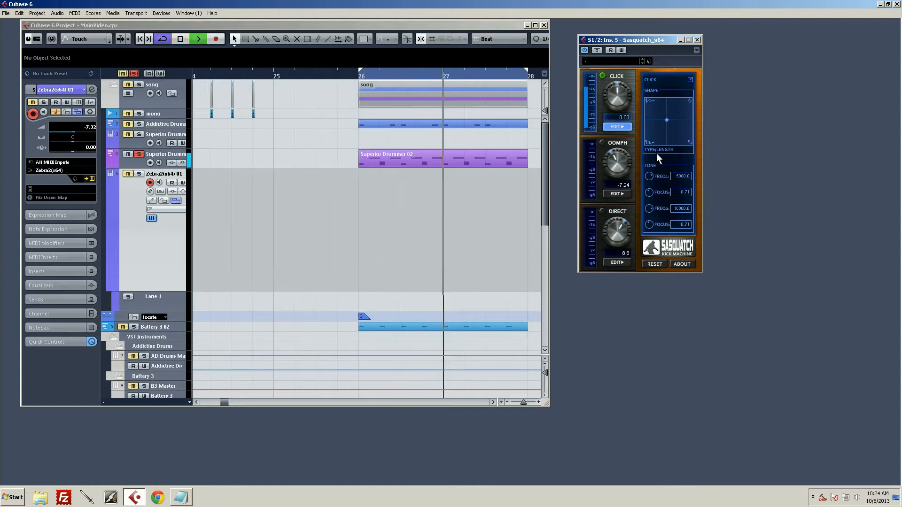
key("space")
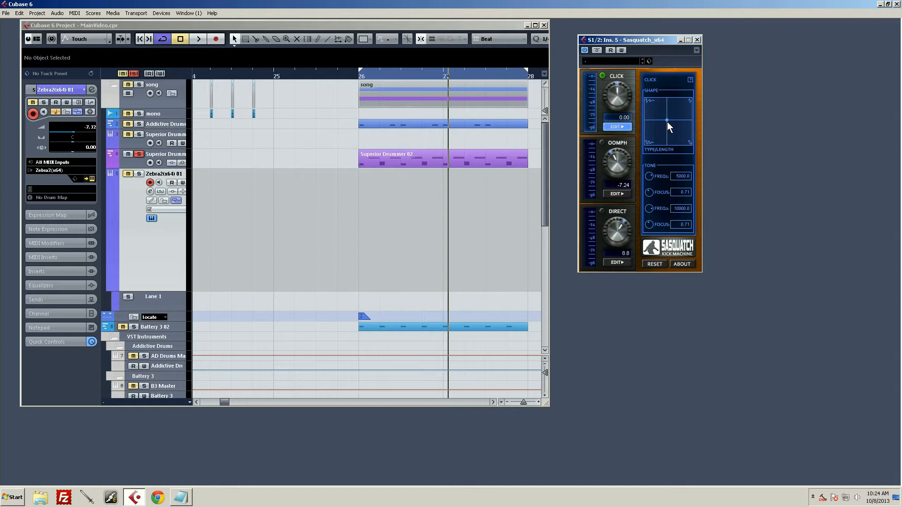
Move the Click shape point to the lower-right corner of the type/length grid and audition it in the loop
left_click_drag(667, 121, 706, 174)
key("space")
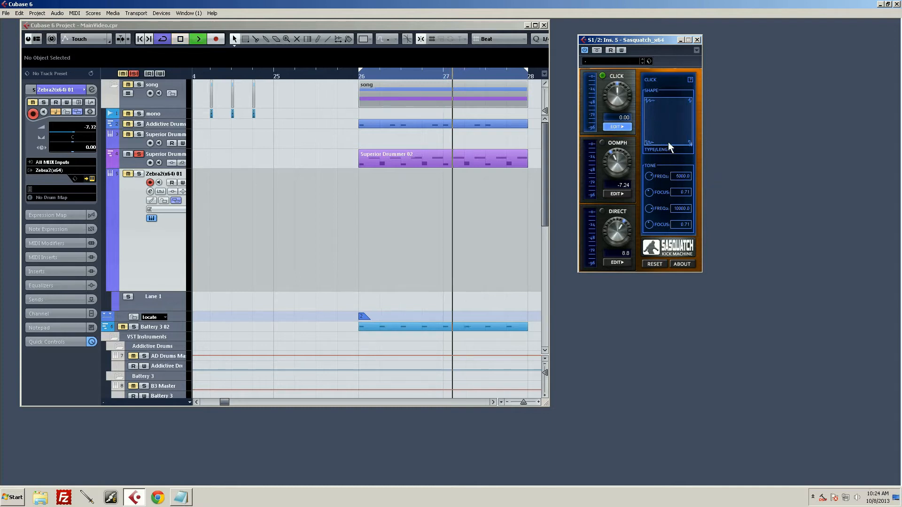
key("space")
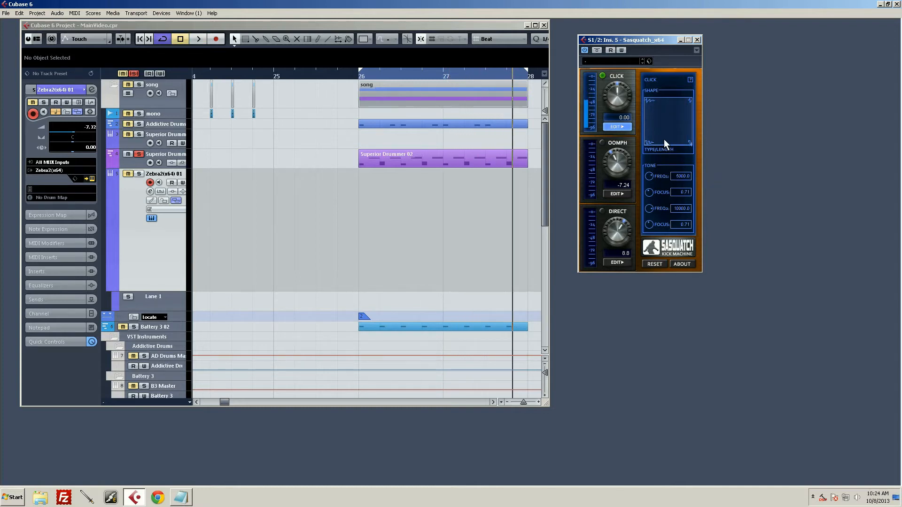
Raise the Click level to 17.65 and audition it in the loop
left_click_drag(617, 92, 621, 80)
key("space")
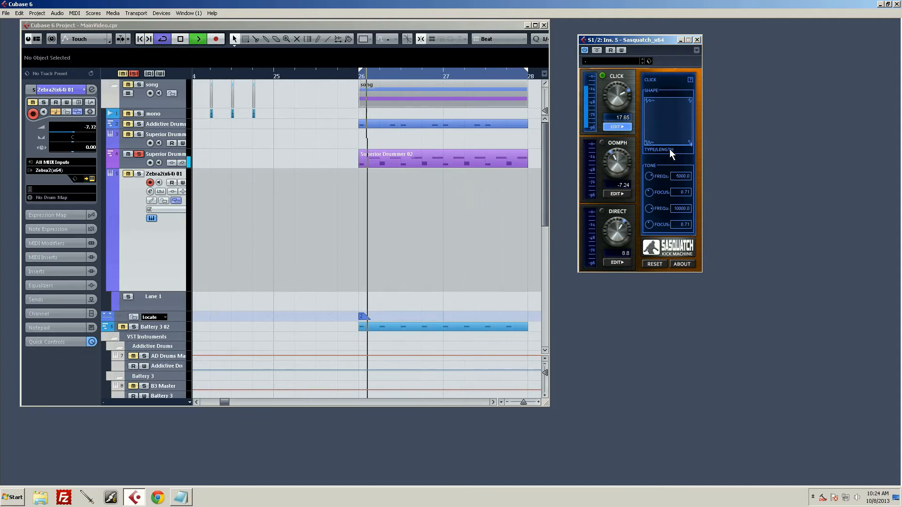
key("space")
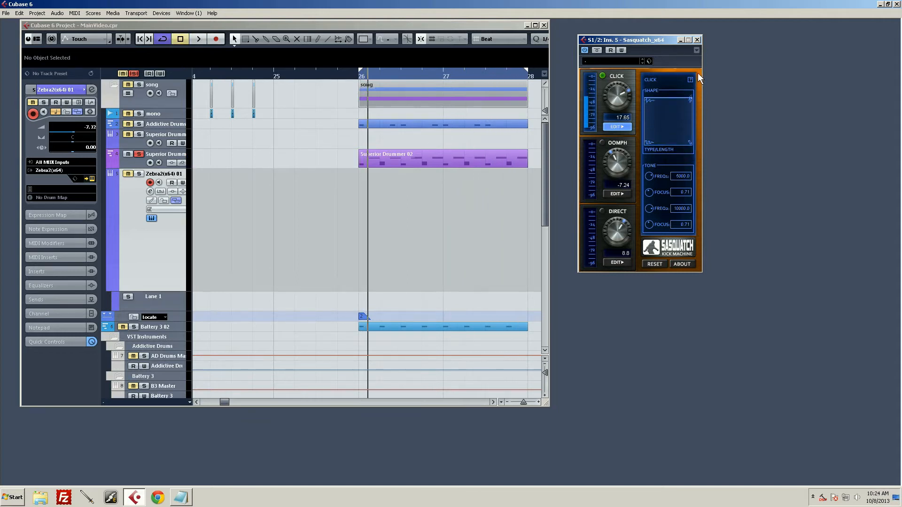
Lower the Click level to 10.94 while the loop plays, then stop playback
key("space")
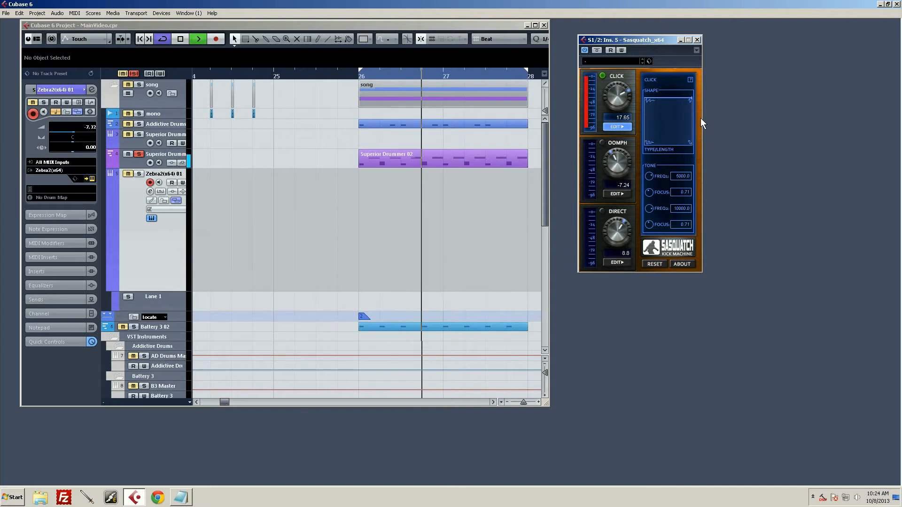
left_click_drag(612, 95, 610, 107)
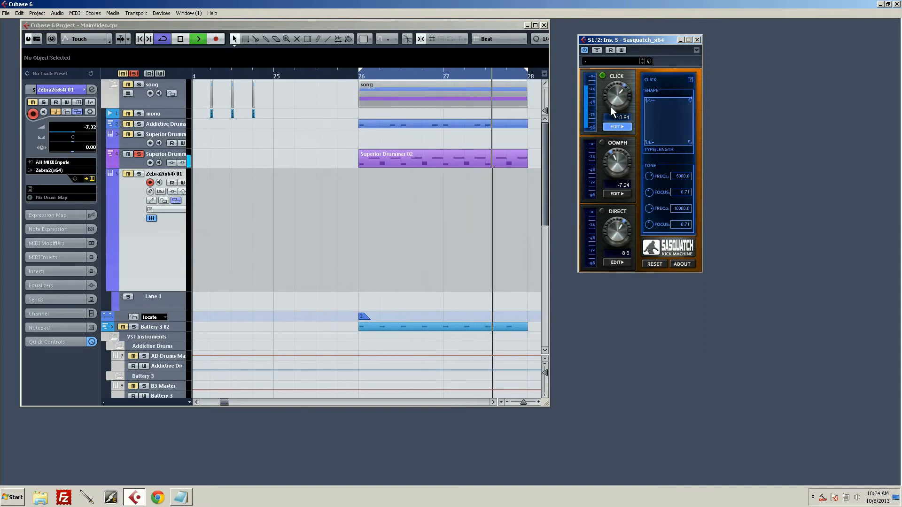
key("space")
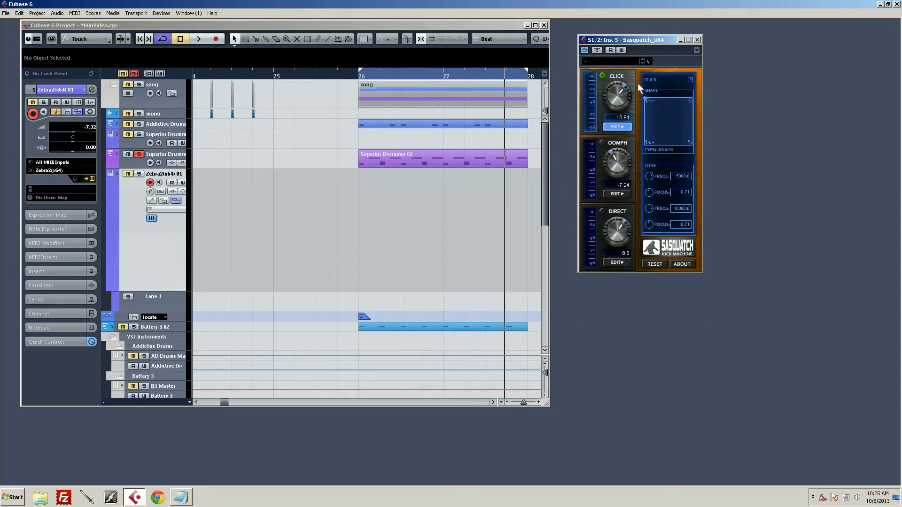
Audition the Click in the loop with its shape point in the upper-left corner of the type/length grid
key("space")
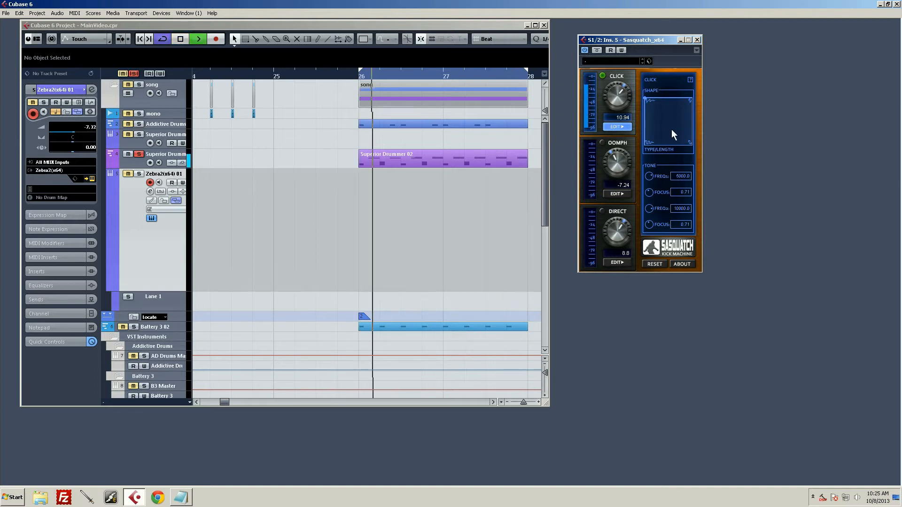
key("space")
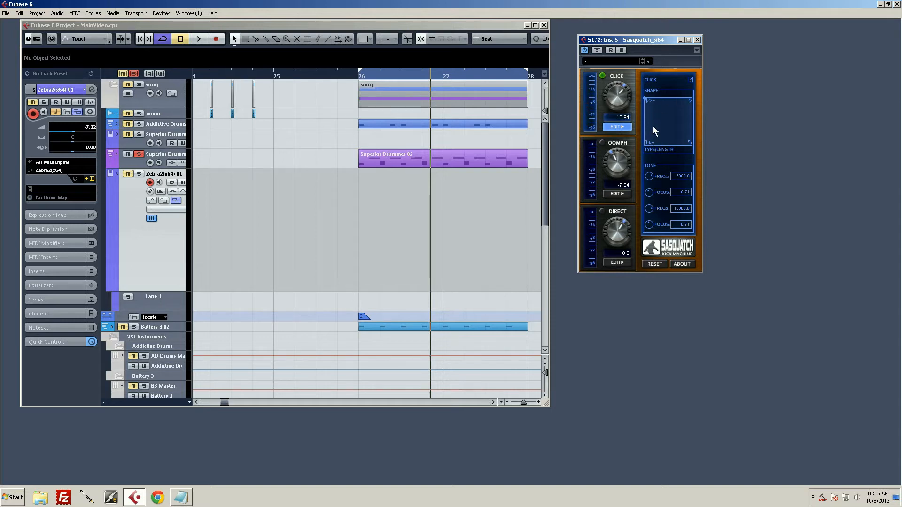
key("space")
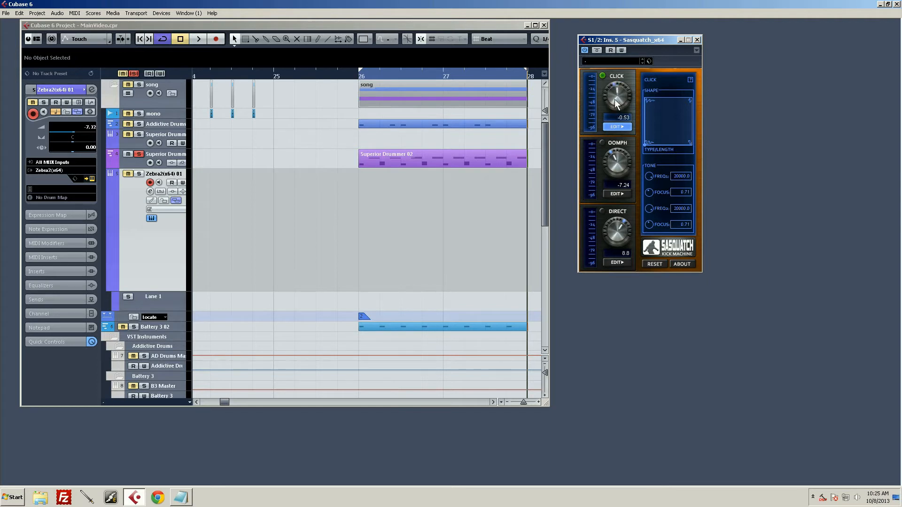
Set the Click level to 2.65 and lower its two tone Focus values to 0.20 and 0.10 while auditioning the loop
left_click_drag(613, 102, 621, 88)
key("space")
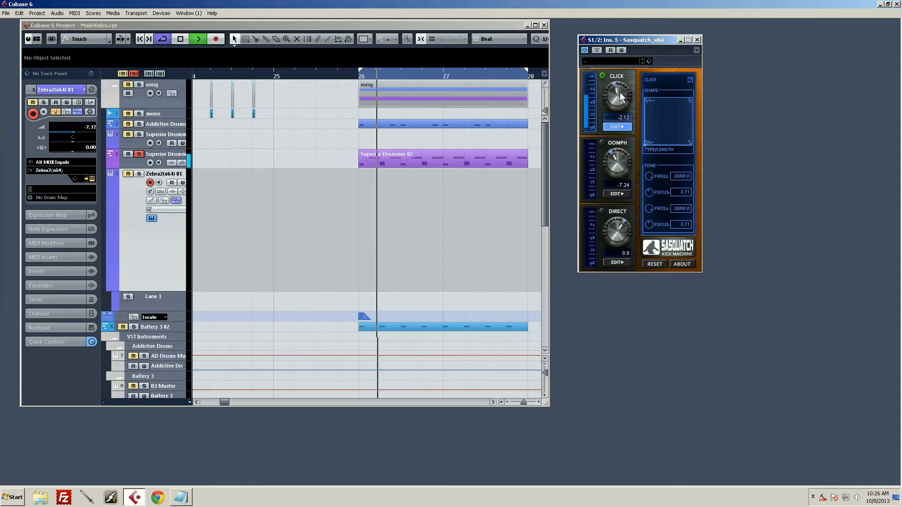
left_click_drag(619, 93, 619, 79)
key("space")
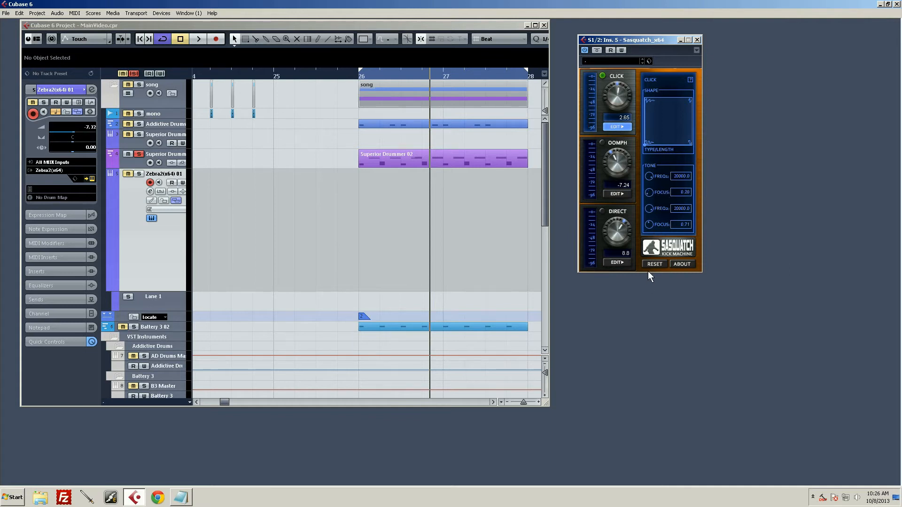
left_click_drag(649, 225, 636, 260)
Sweep the Click's first tone frequency between 6072.5 and 20000.0 during playback and set the Click level to 7.24
key("space")
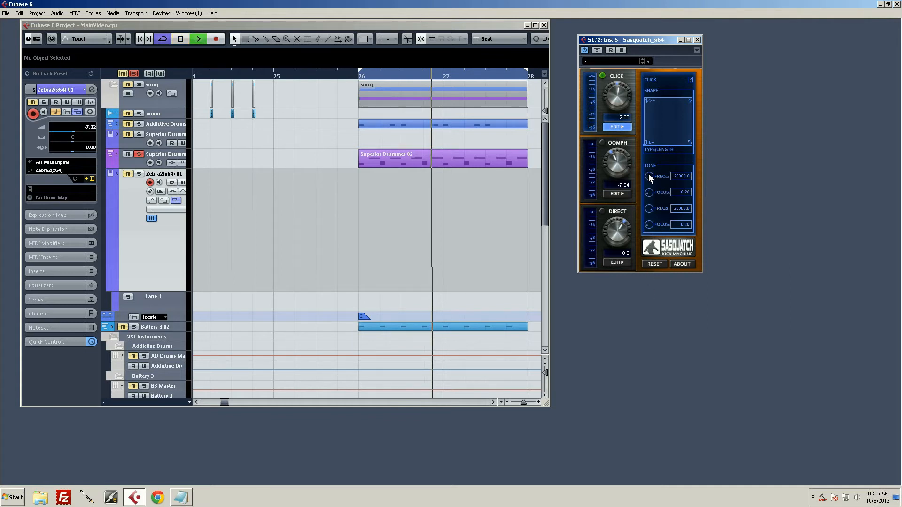
left_click_drag(648, 173, 645, 194)
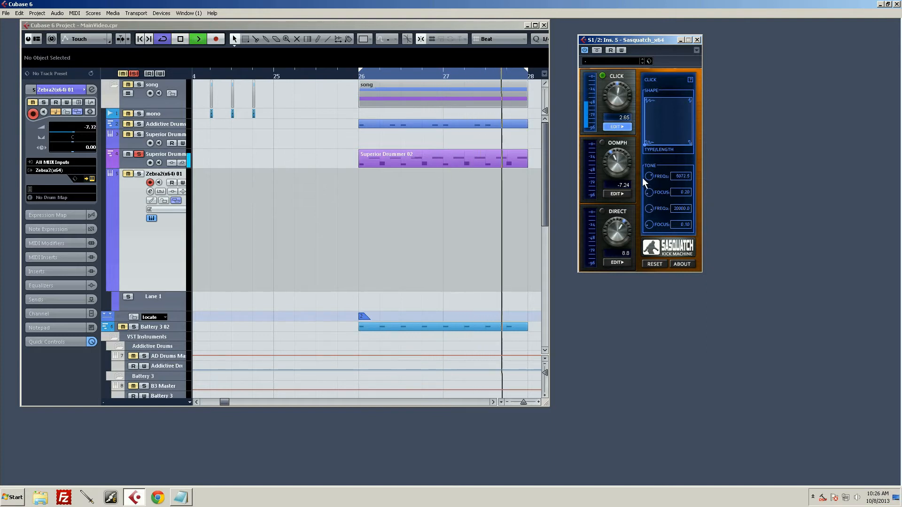
left_click_drag(616, 89, 616, 64)
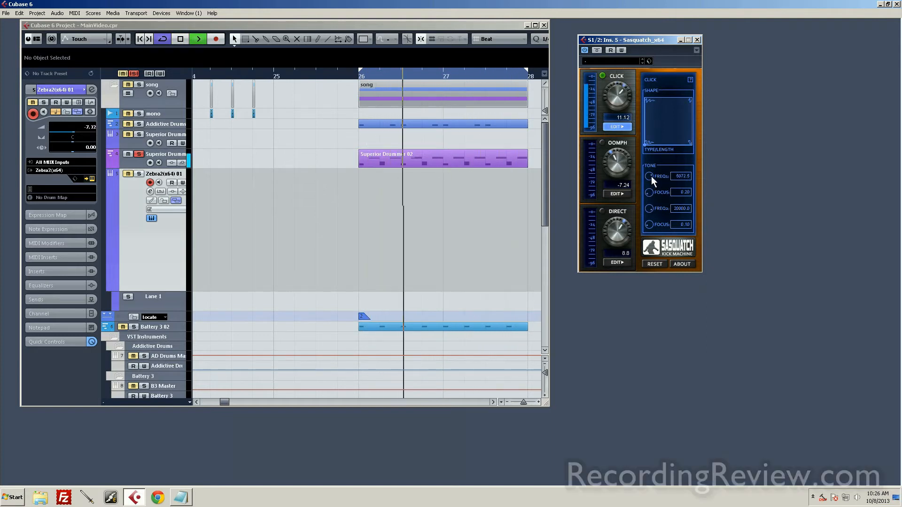
left_click_drag(651, 176, 655, 142)
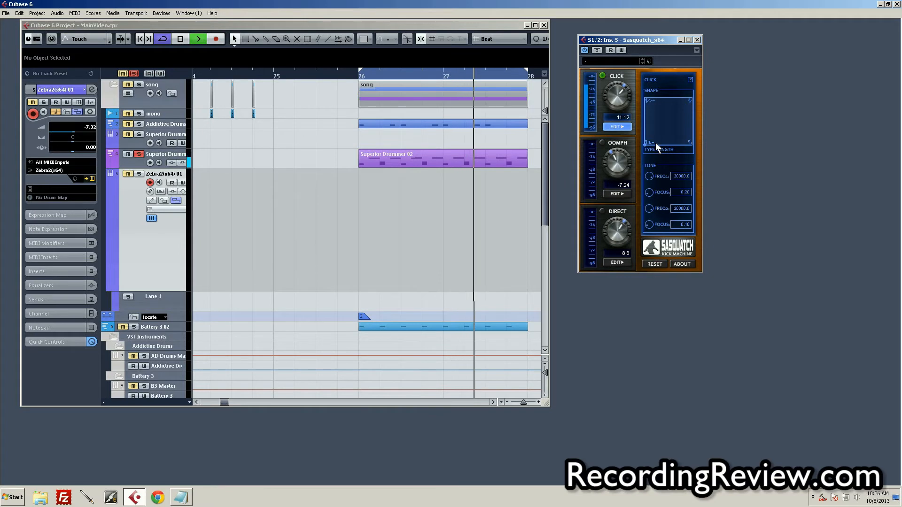
left_click_drag(617, 92, 616, 104)
key("space")
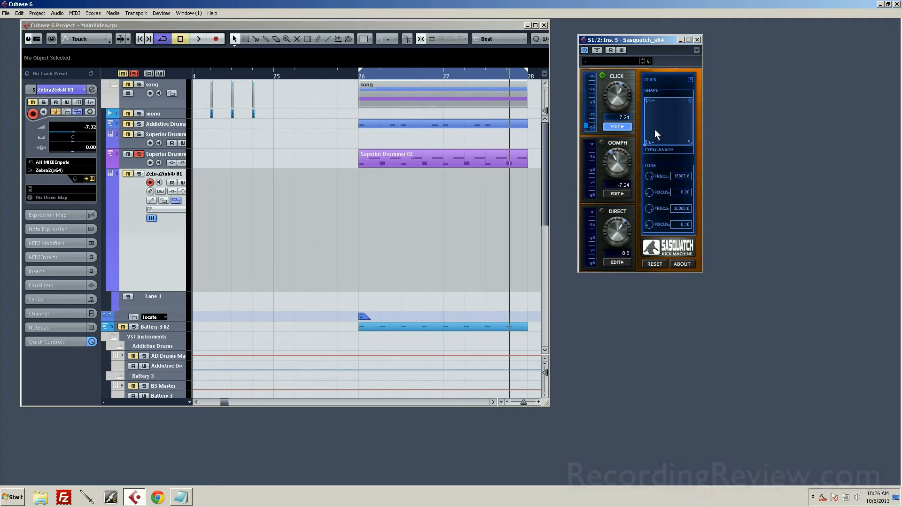
Move the Click shape point from the lower-left area to the lower-right area of the grid while auditioning the loop
left_click_drag(645, 139, 655, 135)
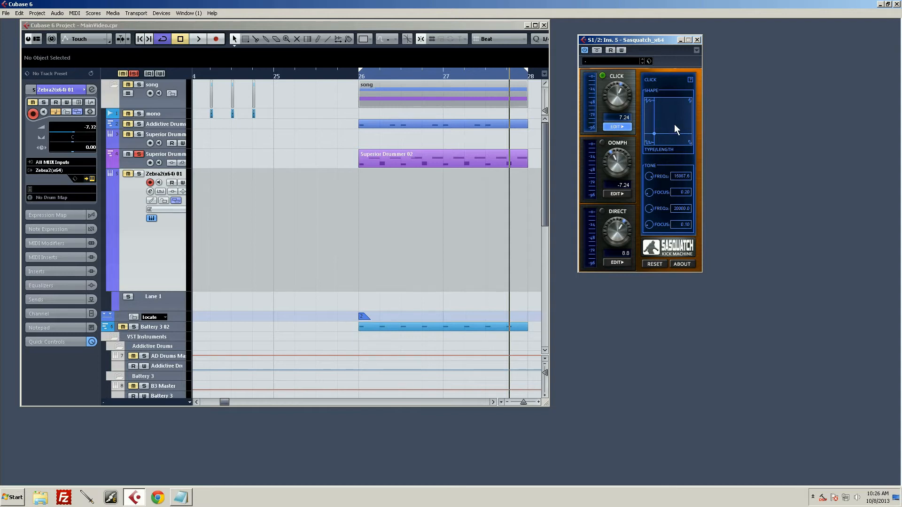
key("space")
left_click_drag(654, 134, 679, 131)
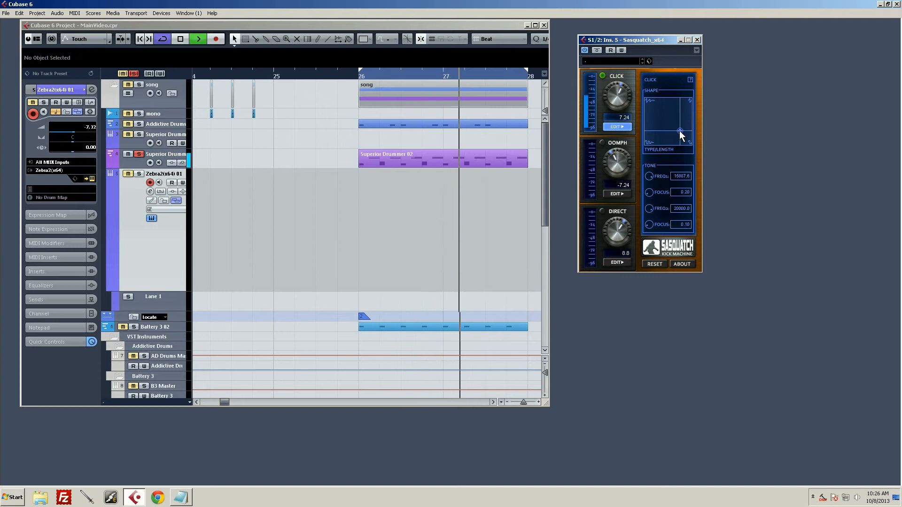
key("space")
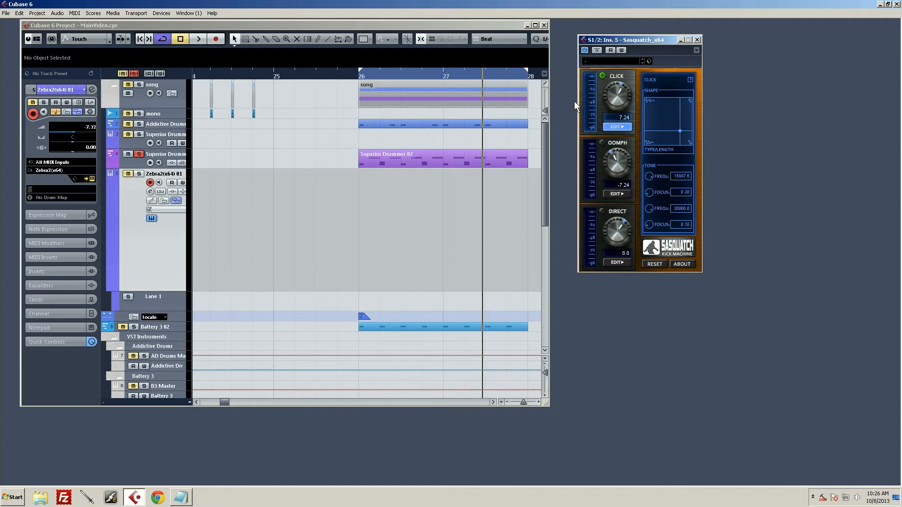
Place the Click shape point slightly right of and below the grid's centre and set the first tone frequency to 20000.0 while auditioning
key("space")
mouse_move(677, 131)
left_mouse_down()
mouse_move(655, 101)
mouse_move(667, 120)
left_mouse_up()
key("space")
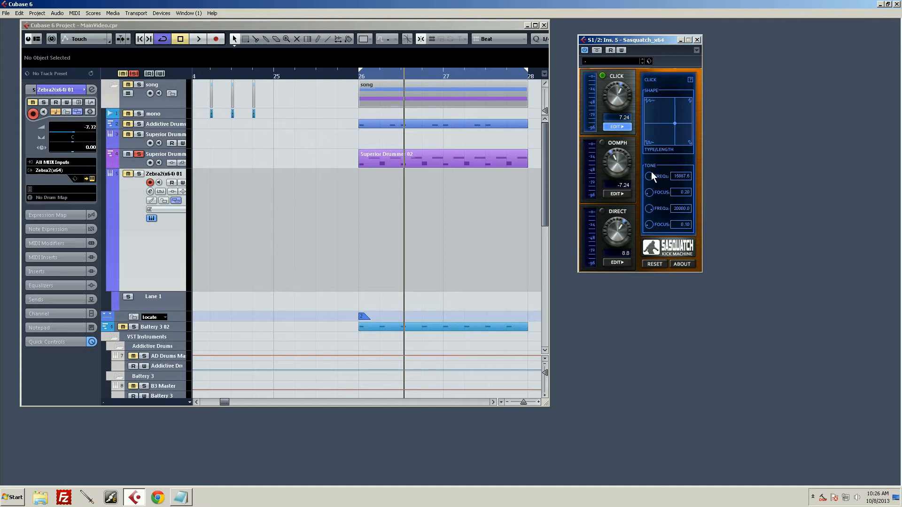
key("space")
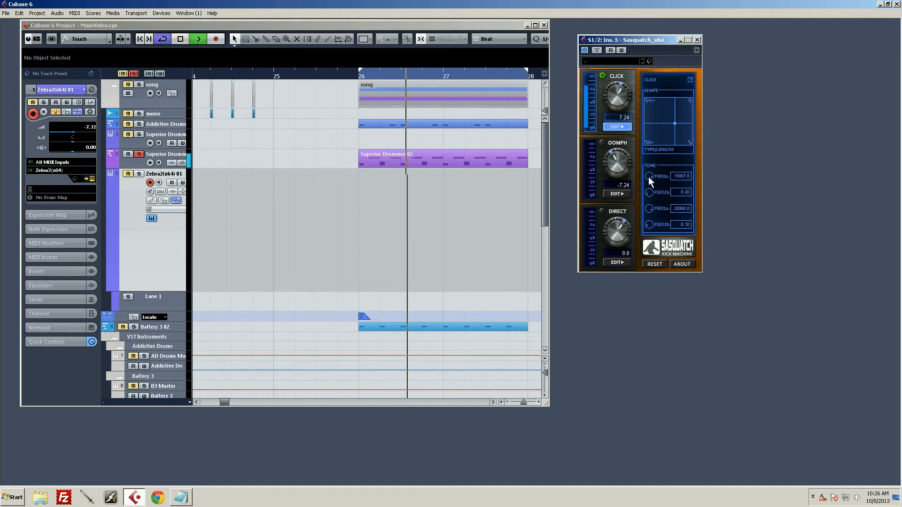
left_click(675, 127)
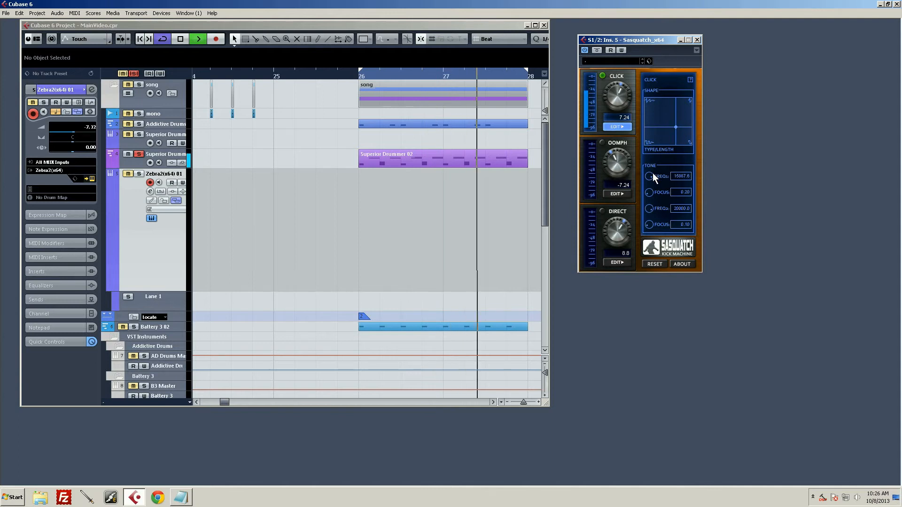
left_click_drag(652, 173, 657, 129)
key("space")
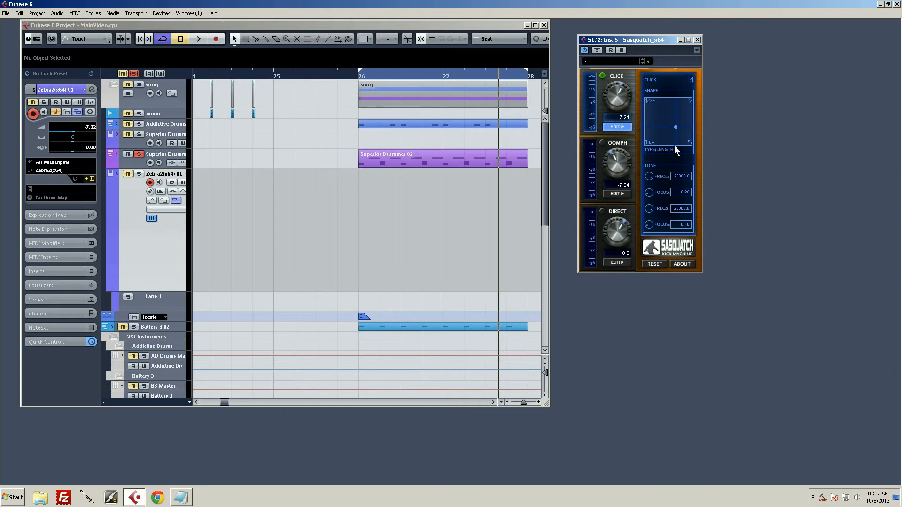
Lower the Click's first tone frequency and raise the Click level to 21.53 while auditioning the loop
left_click_drag(676, 128, 679, 130)
key("space")
left_click_drag(649, 177, 650, 184)
mouse_move(617, 98)
left_mouse_down()
mouse_move(618, 90)
mouse_move(618, 108)
mouse_move(617, 86)
left_mouse_up()
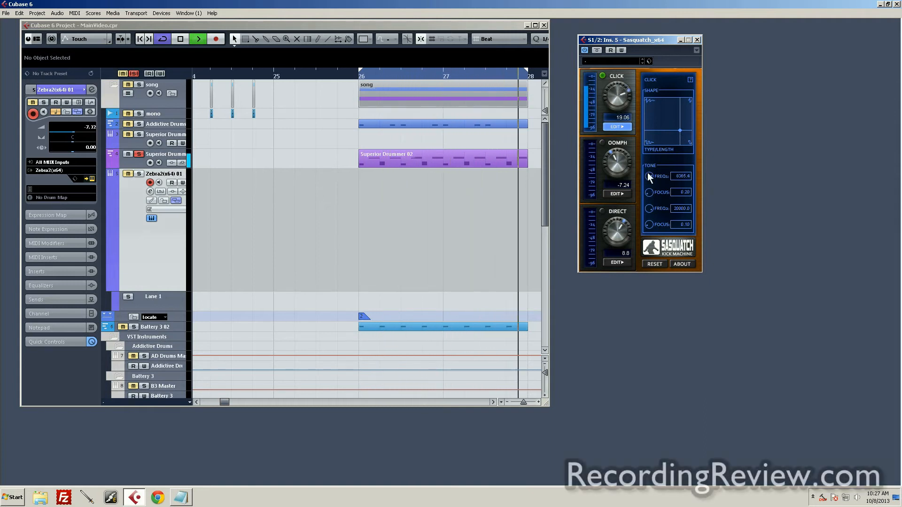
left_click_drag(650, 176, 649, 190)
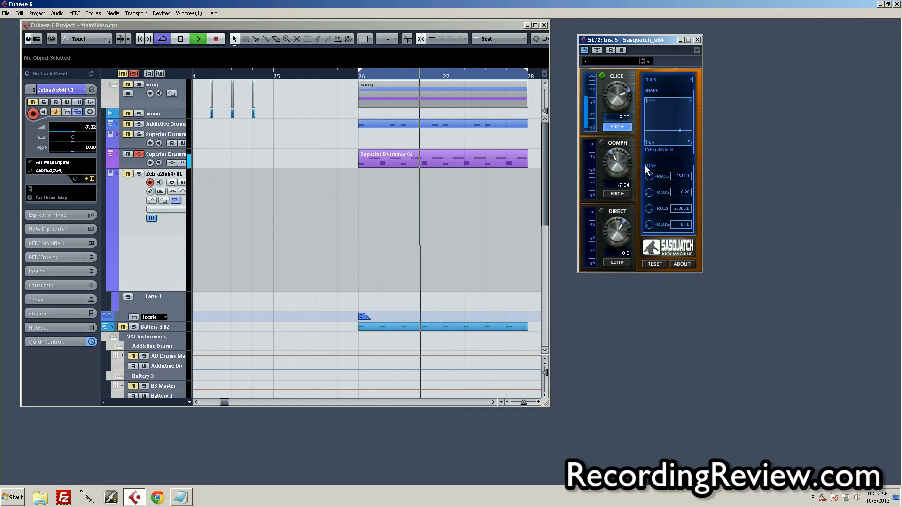
left_click_drag(617, 96, 618, 93)
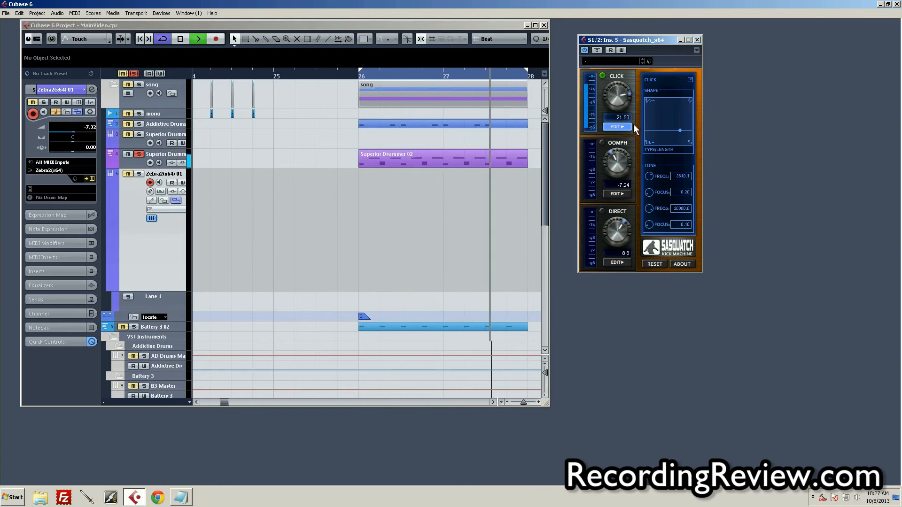
key("space")
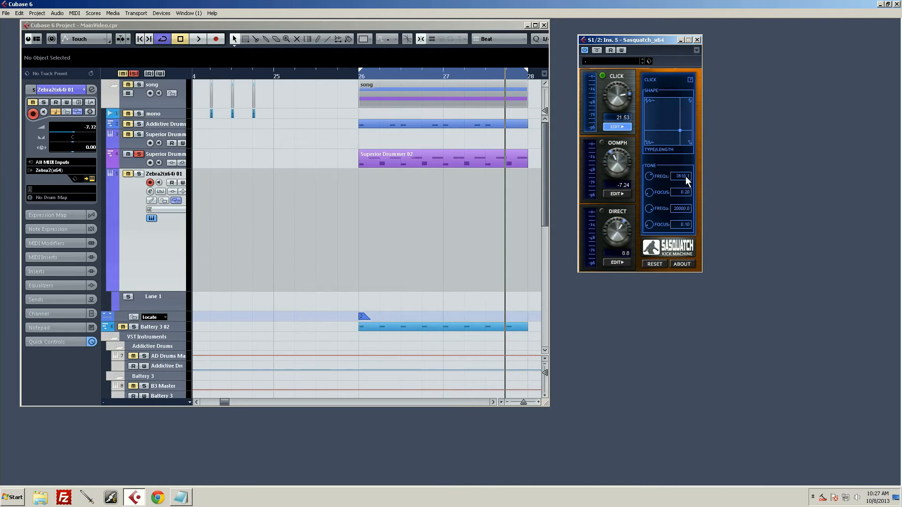
Set the Click's first tone to frequency 13544.4 with Focus 0.22 and reduce the Click level to 15.18 around playback
key("space")
left_click_drag(648, 199, 644, 155)
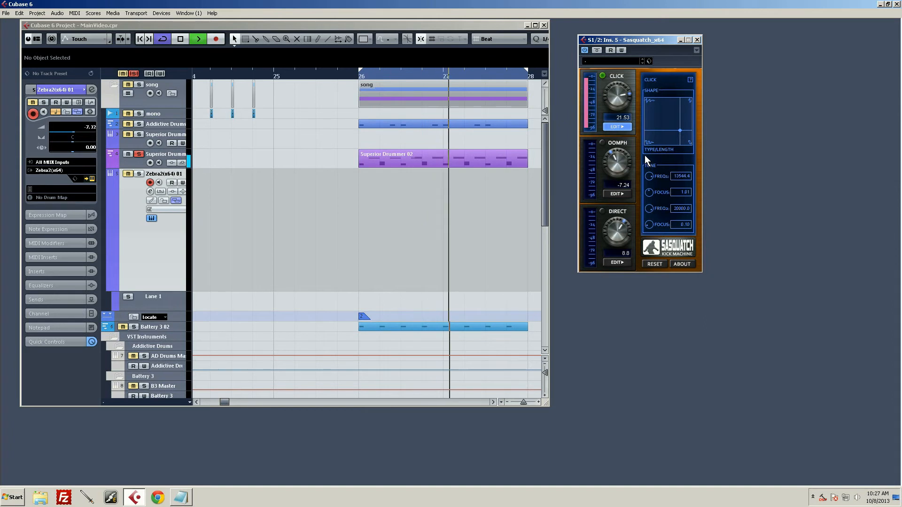
key("space")
left_click_drag(613, 106, 613, 107)
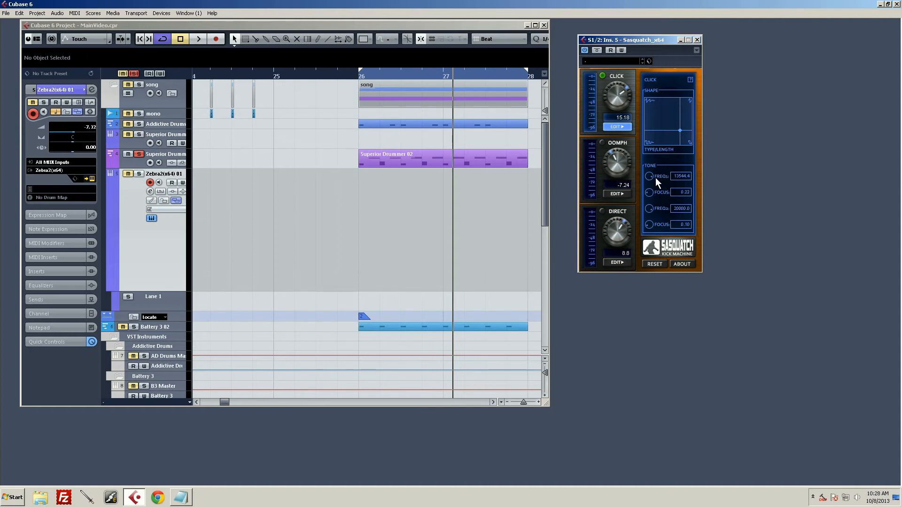
Raise the Click's first tone frequency to 20000.0 and set the Click level to 7.41 during playback
key("space")
left_click_drag(649, 177, 650, 167)
key("space")
Move the Click shape point to the upper-left area of the grid and lower the first tone frequency while auditioning
left_click_drag(680, 130, 648, 107)
key("space")
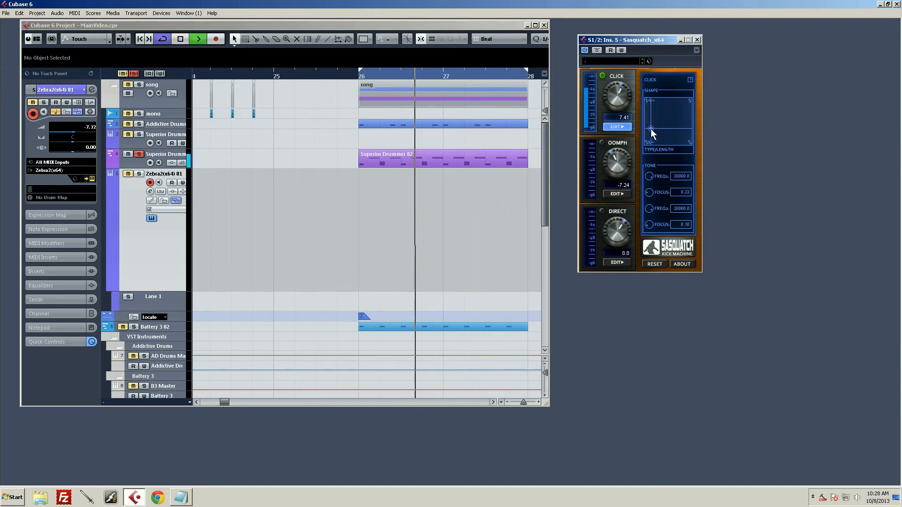
key("space")
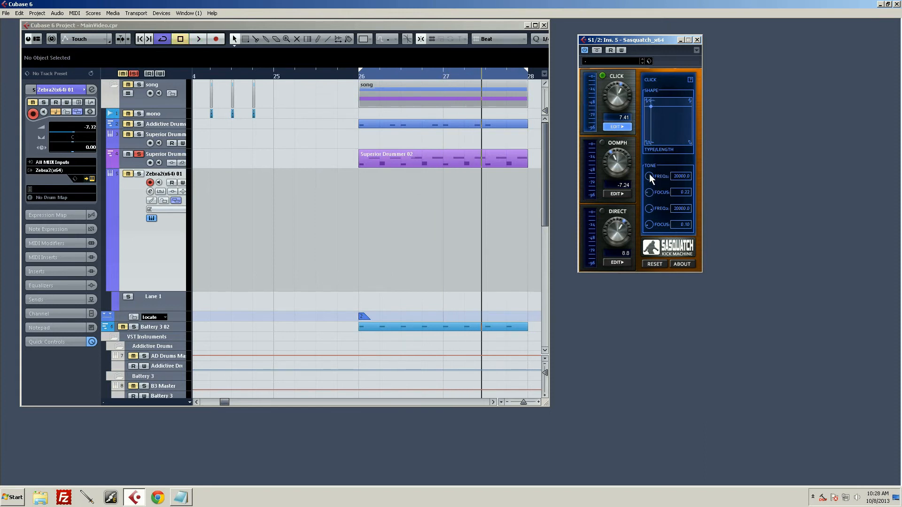
key("space")
left_click_drag(650, 174, 648, 193)
key("space")
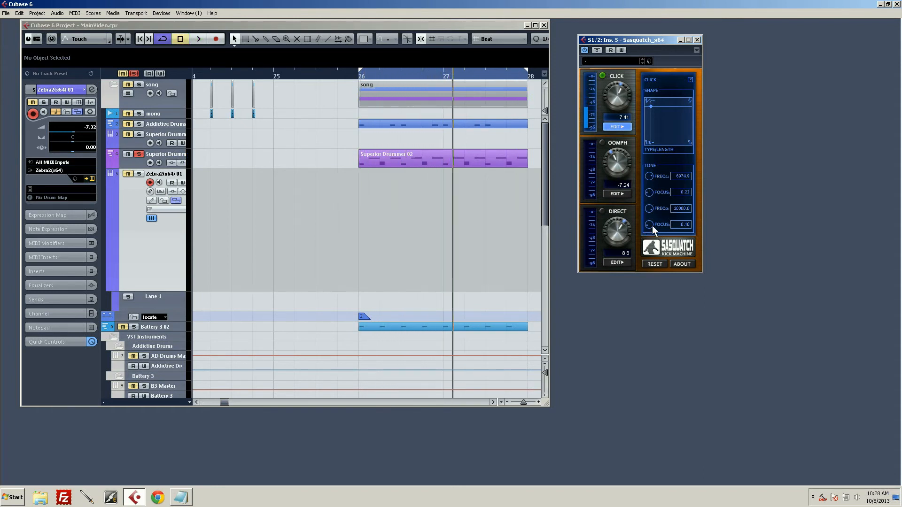
Set the Click's second tone Focus to 1.98, lower its frequency, and centre the shape point while auditioning the loop
left_click_drag(646, 229, 651, 220)
key("space")
left_click_drag(650, 207, 654, 224)
key("space")
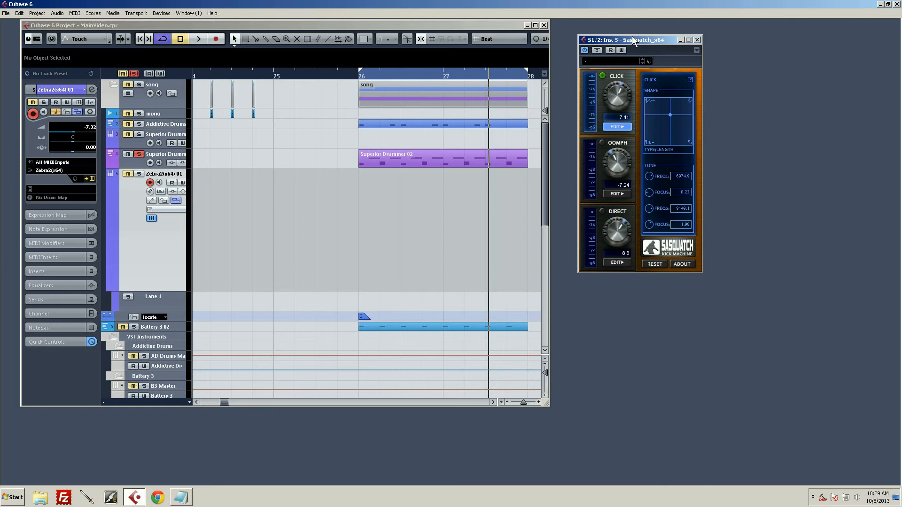
Play the loop and switch on the Oomph and Direct sections alongside the Click
left_click_drag(632, 36, 636, 43)
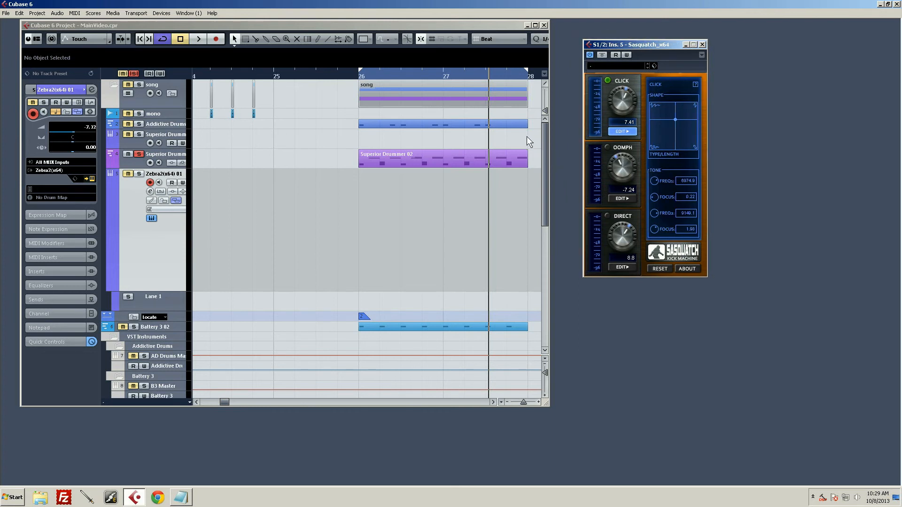
key("space")
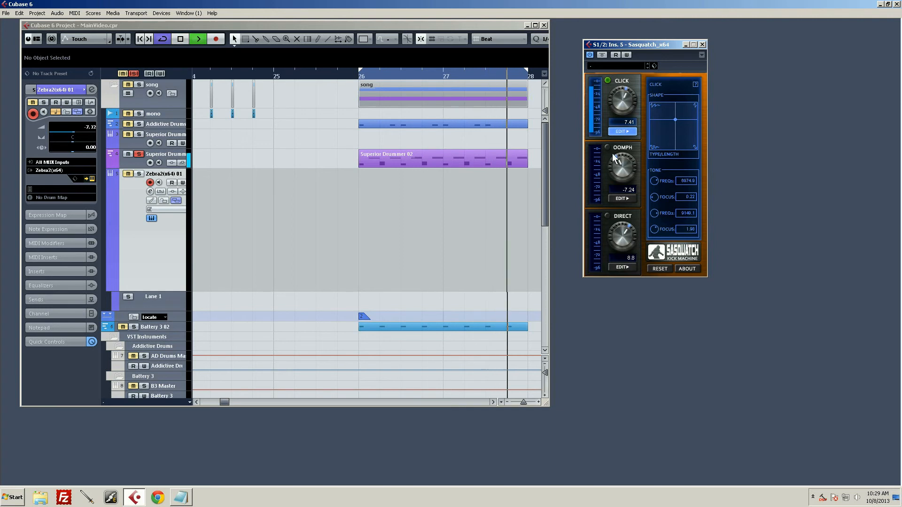
left_click(608, 148)
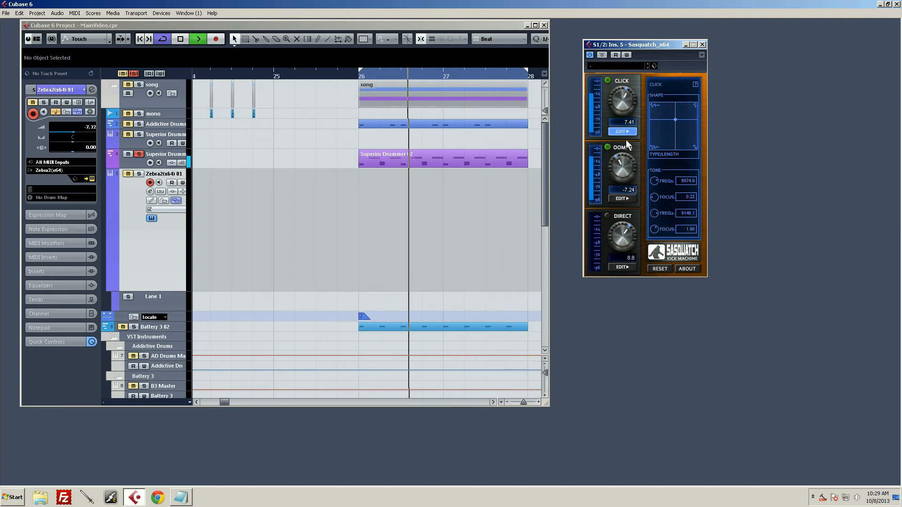
left_click(607, 216)
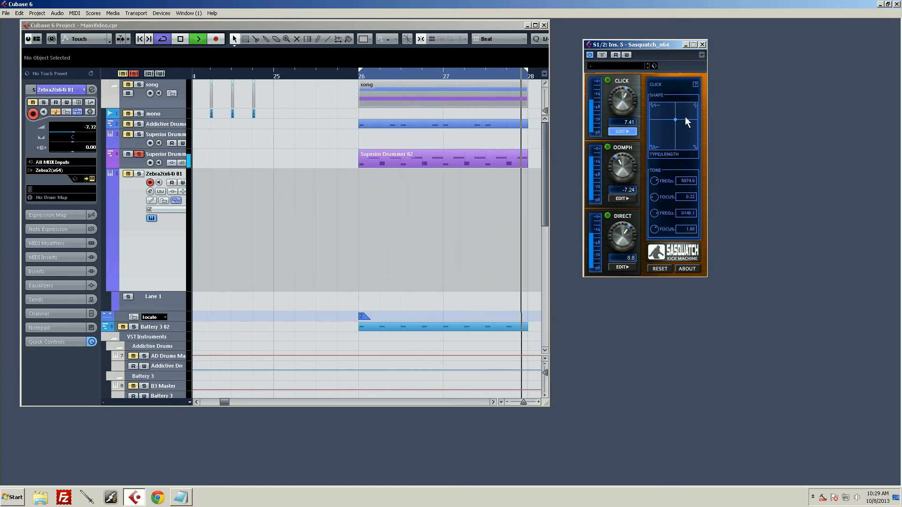
Move the Click shape point from the grid's centre into its lower-left corner while auditioning the full kick
left_click_drag(675, 120, 660, 135)
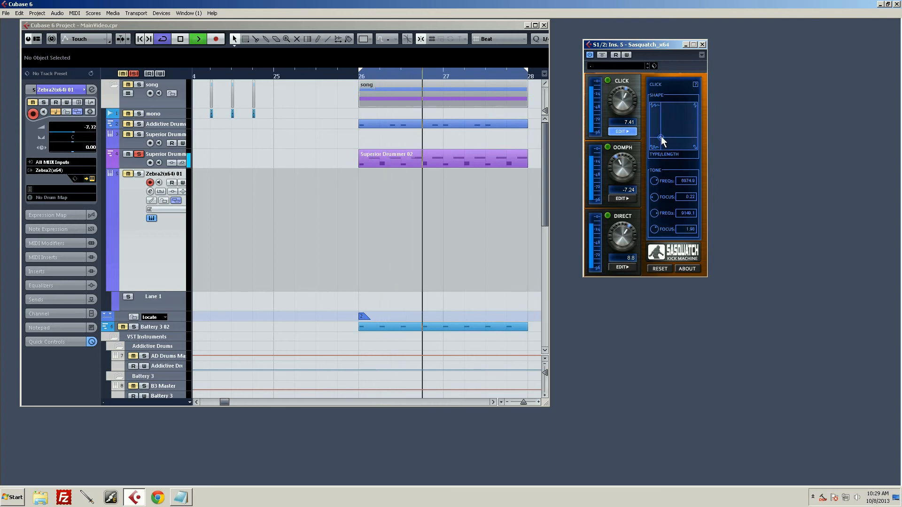
key("space")
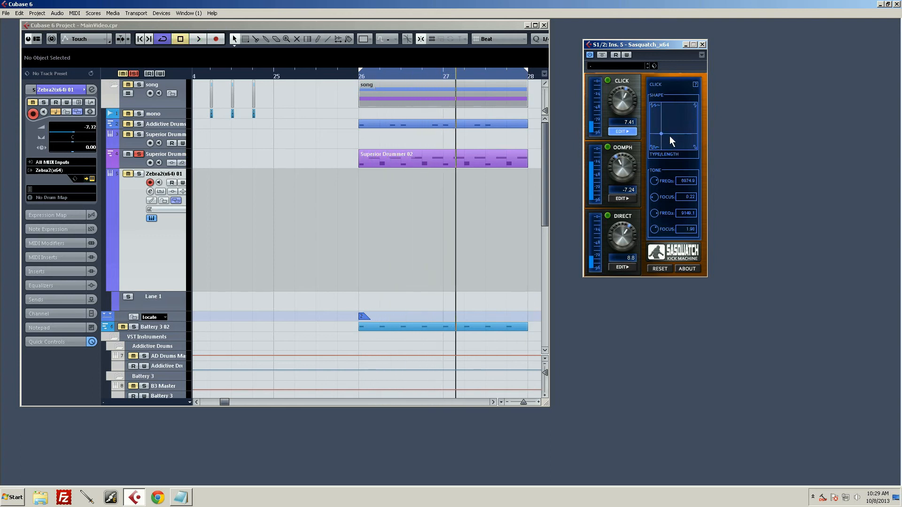
left_click_drag(660, 134, 635, 194)
Set the Click's first tone frequency to 2234.5 and the Click level to 9.00 during playback
key("space")
left_click_drag(630, 106, 622, 116)
left_click_drag(653, 183, 651, 199)
left_click_drag(627, 95, 641, 99)
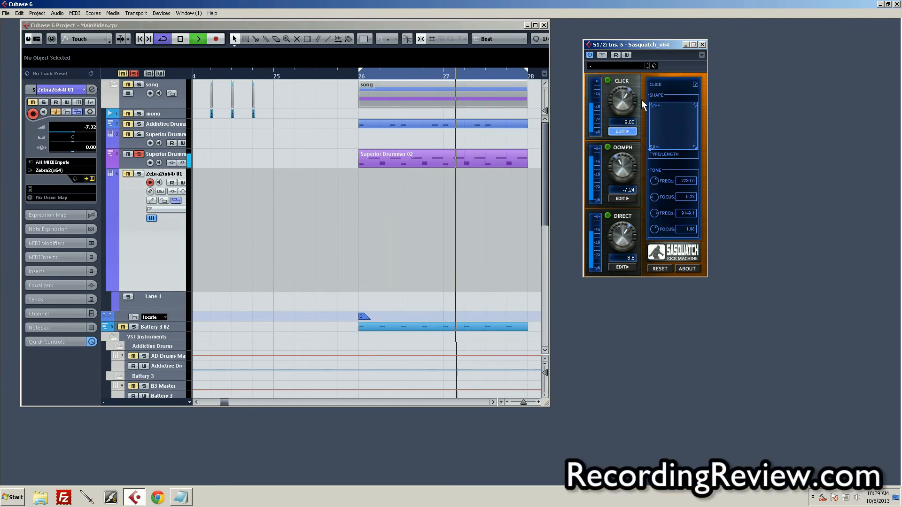
left_click_drag(656, 182, 655, 178)
key("space")
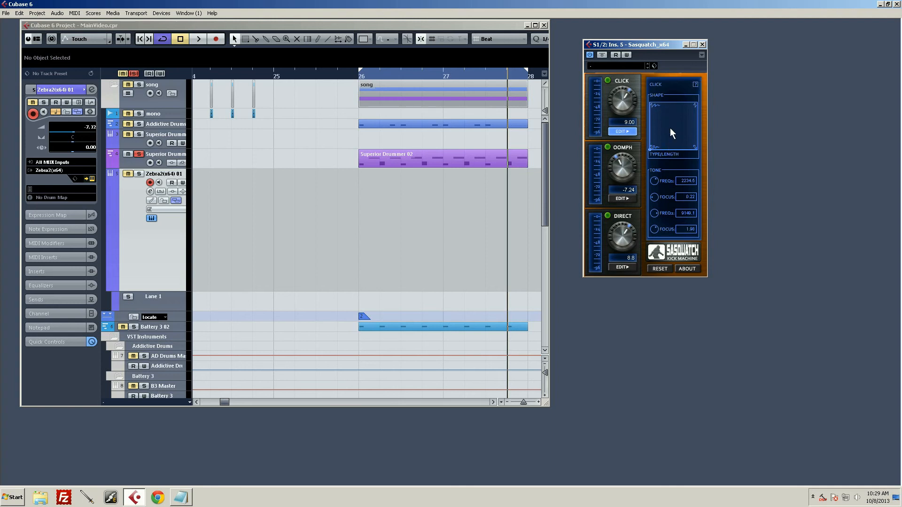
Move the Click shape point from the lower-left corner to the right side below the grid's centre while auditioning the loop
key("space")
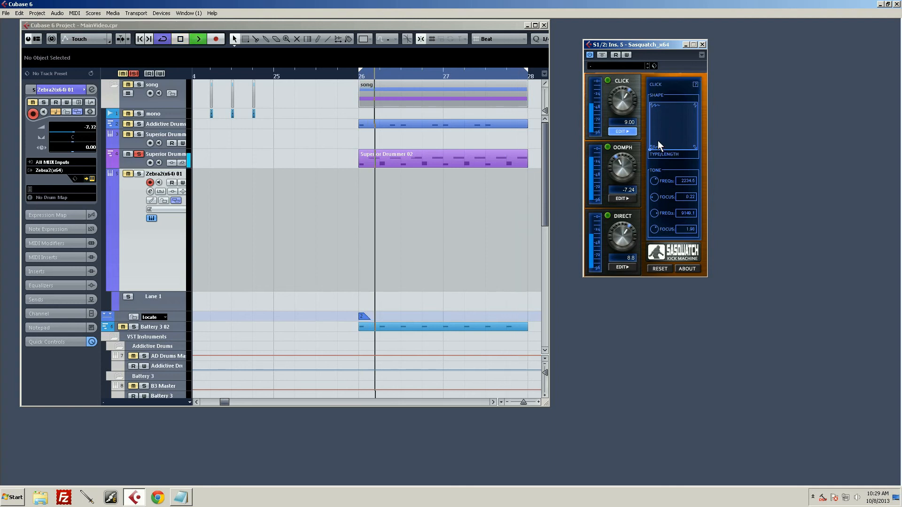
key("space")
left_click_drag(660, 140, 681, 136)
key("space")
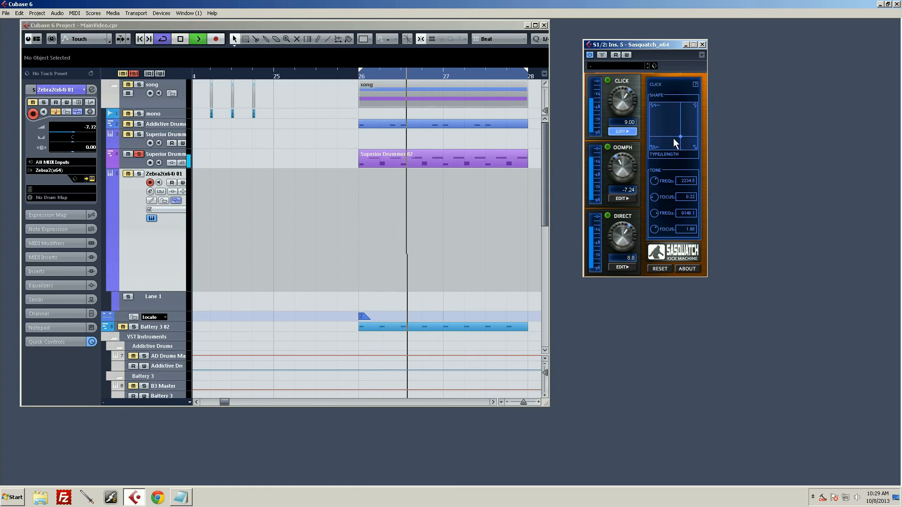
key("space")
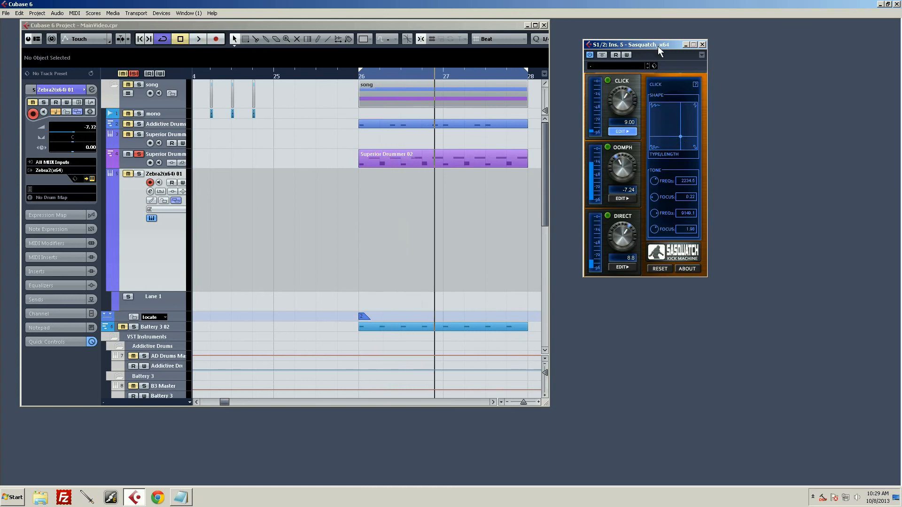
left_click_drag(657, 46, 671, 56)
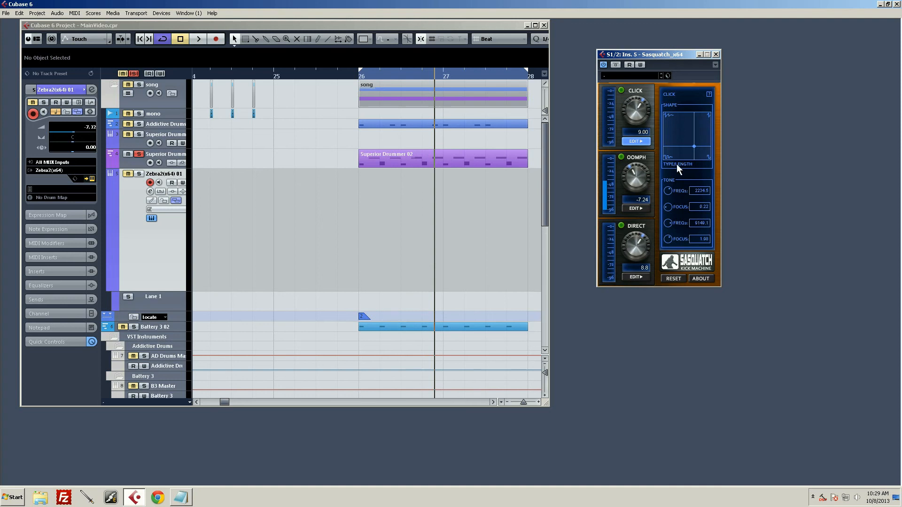
mouse_move(697, 155)
left_mouse_down()
mouse_move(711, 159)
mouse_move(716, 96)
mouse_move(578, 68)
mouse_move(664, 117)
mouse_move(658, 200)
mouse_move(672, 144)
mouse_move(702, 143)
left_mouse_up()
key("space")
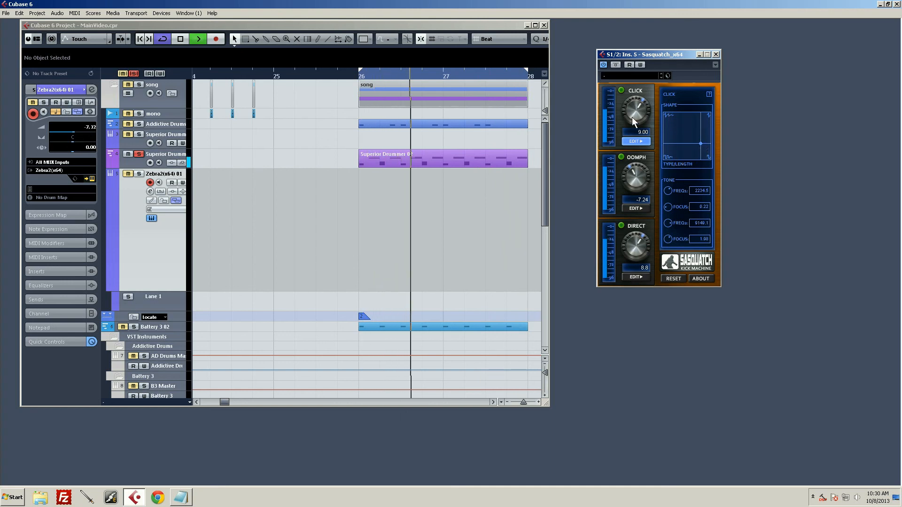
Try the Click shape in the grid's upper-right area at level 17.47, and settle it in the upper-left area at level 9.00
left_click_drag(632, 117, 634, 102)
left_click_drag(701, 143, 698, 122)
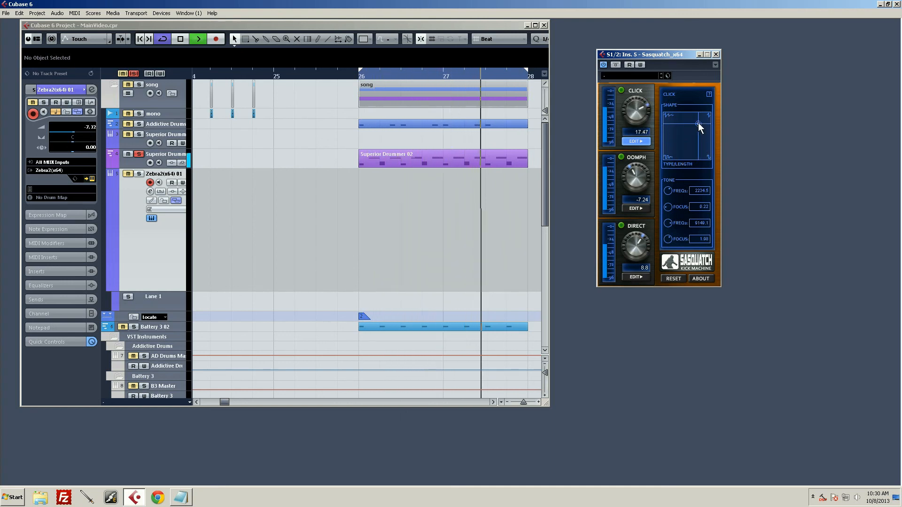
left_click(673, 121)
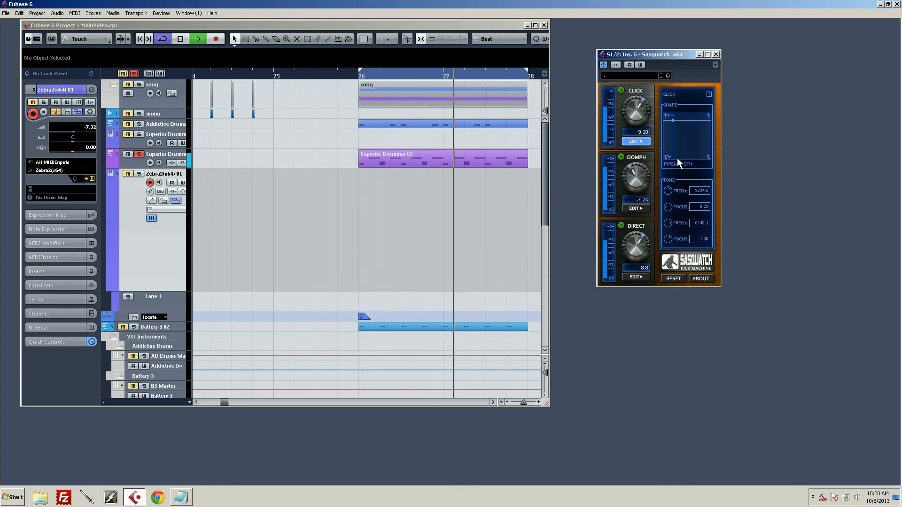
key("space")
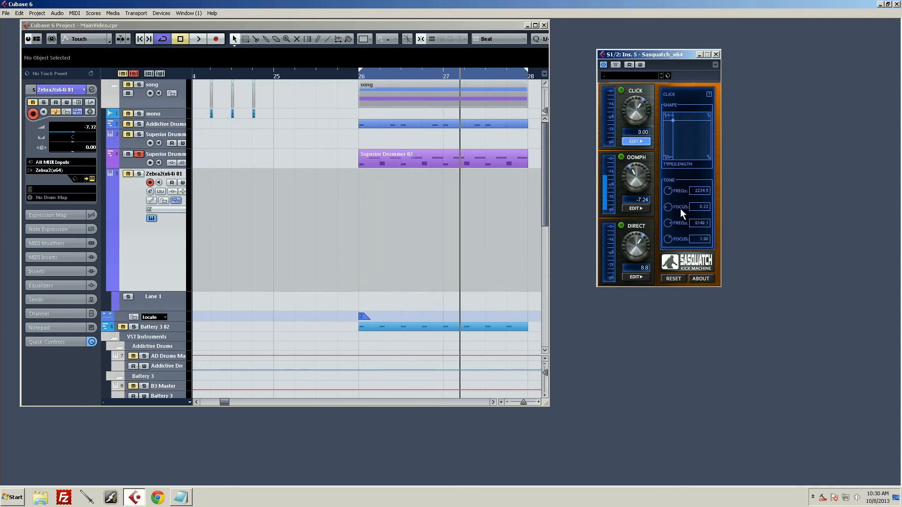
Set the Click's second tone to frequency 20000.0 with Focus 0.12 and the first tone Focus to 0.52 while auditioning
mouse_move(670, 236)
left_mouse_down()
mouse_move(670, 261)
mouse_move(676, 215)
mouse_move(676, 244)
left_mouse_up()
key("space")
left_click_drag(665, 193, 672, 137)
key("space")
left_click_drag(667, 181, 674, 152)
key("space")
left_click_drag(668, 192, 667, 231)
key("space")
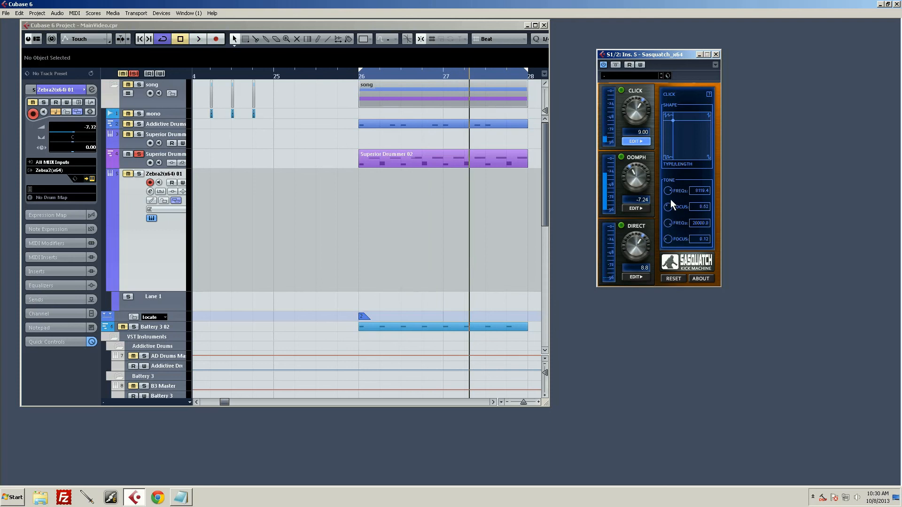
Lower the Click's first tone frequency to about 3480 while the loop plays
key("space")
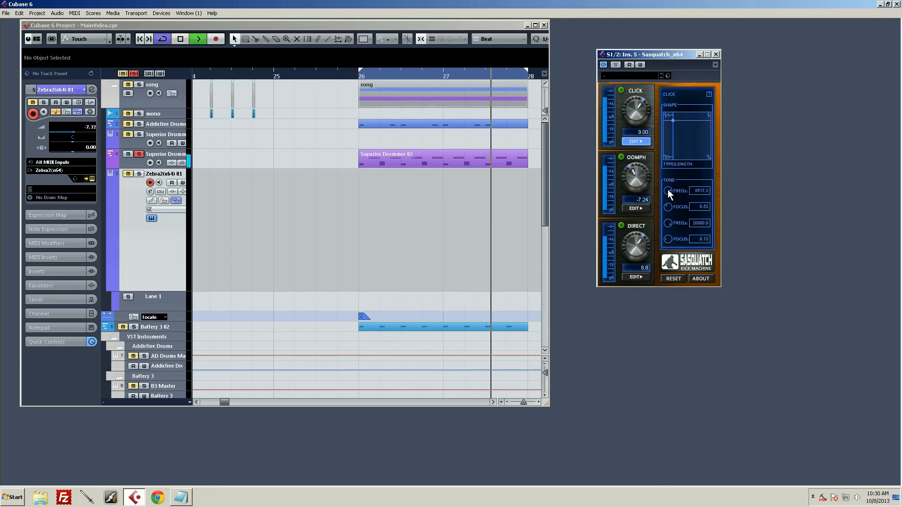
mouse_move(667, 190)
left_mouse_down()
mouse_move(670, 167)
mouse_move(666, 195)
left_mouse_up()
key("space")
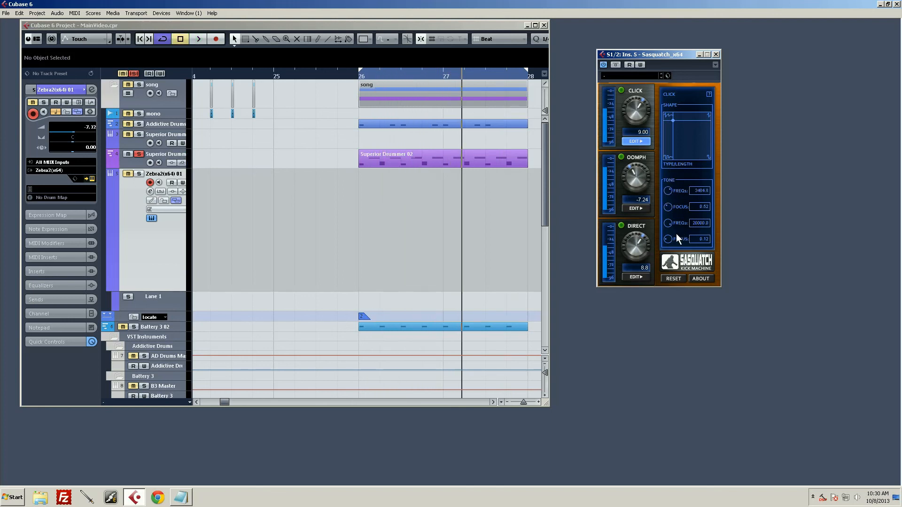
Set the Click's second tone Focus to 3.78 and lower its frequency to about 10300 while auditioning the loop
left_click_drag(668, 242, 673, 188)
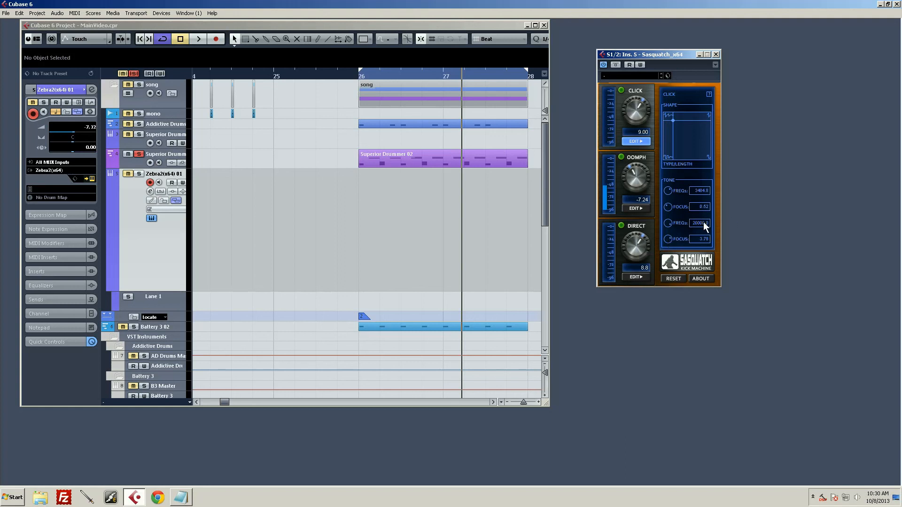
key("space")
left_click_drag(673, 225, 694, 215)
key("space")
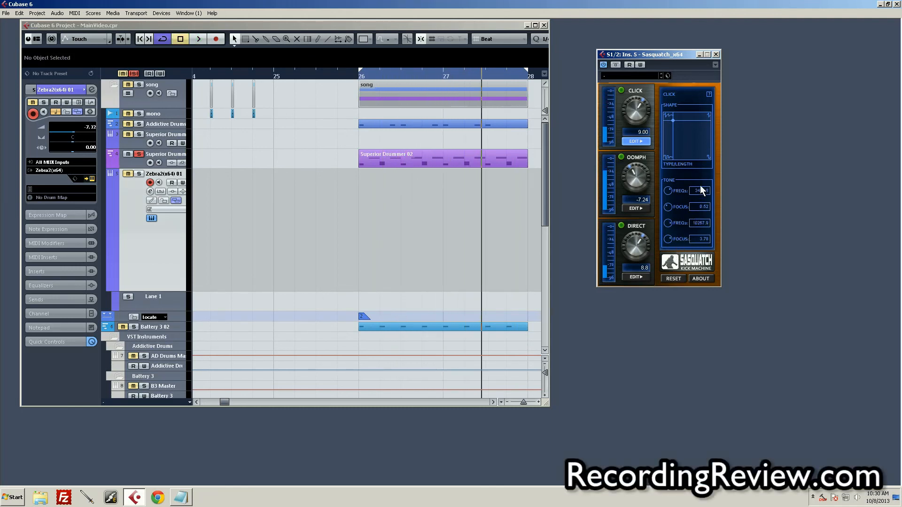